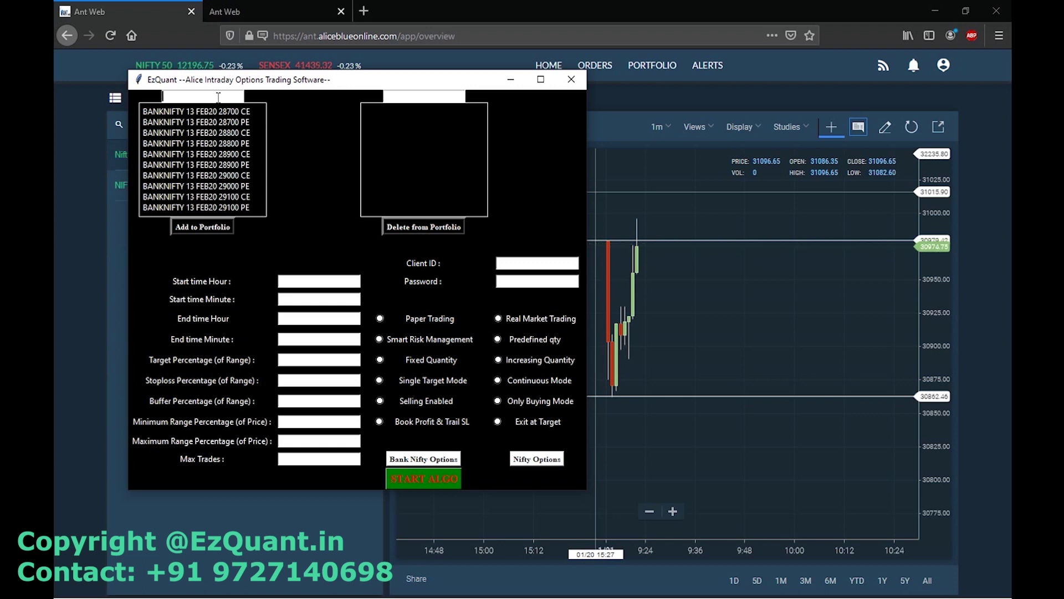
Find the 31000 strike contracts, add BANKNIFTY 23 JAN20 31000 CE and PE to the portfolio, and clear the search.
type("31000")
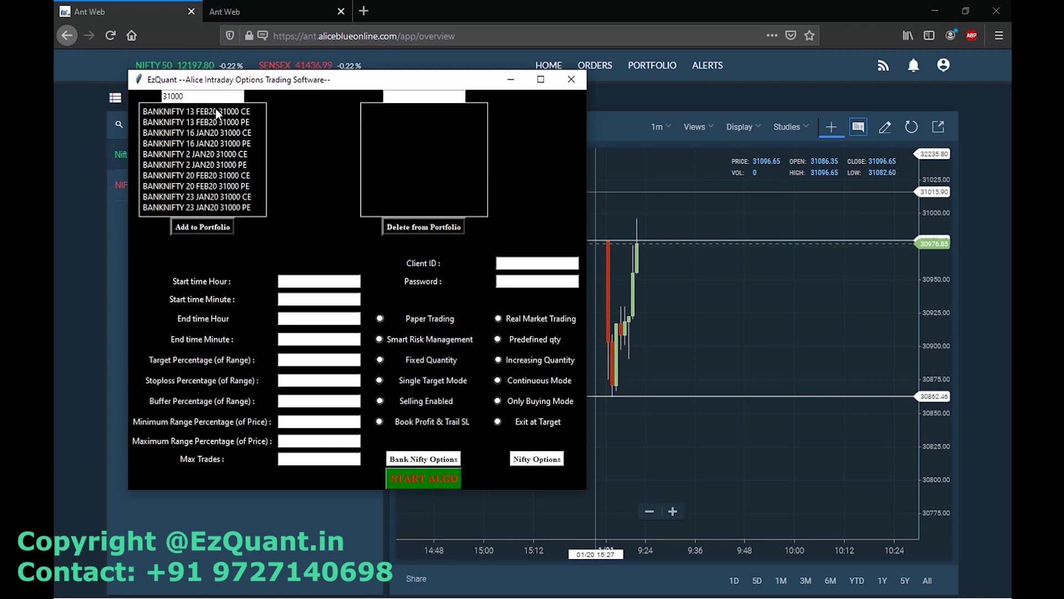
left_click(226, 198)
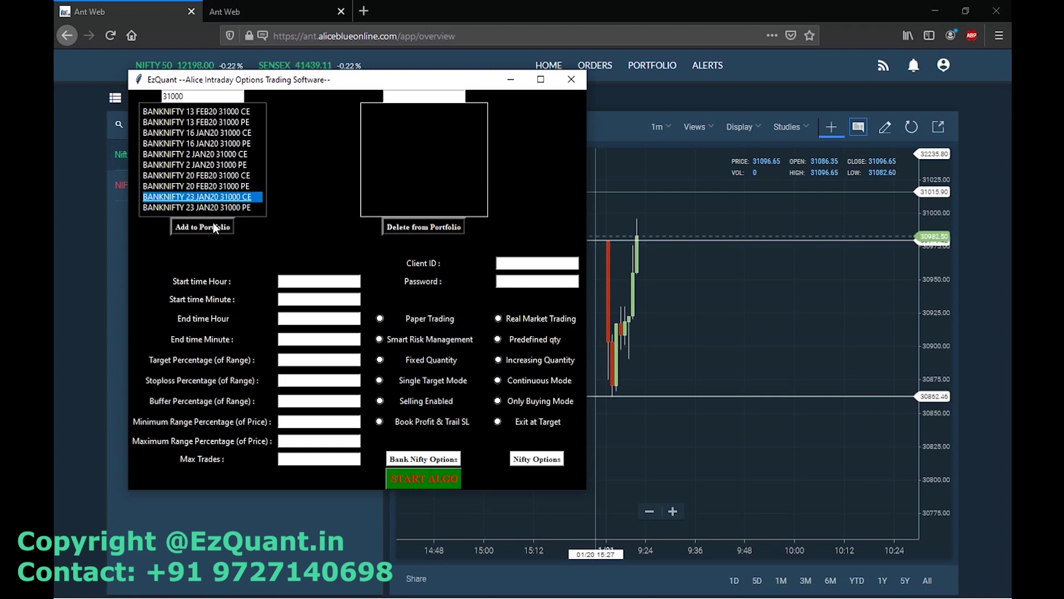
left_click(213, 229)
left_click(213, 207)
left_click(209, 227)
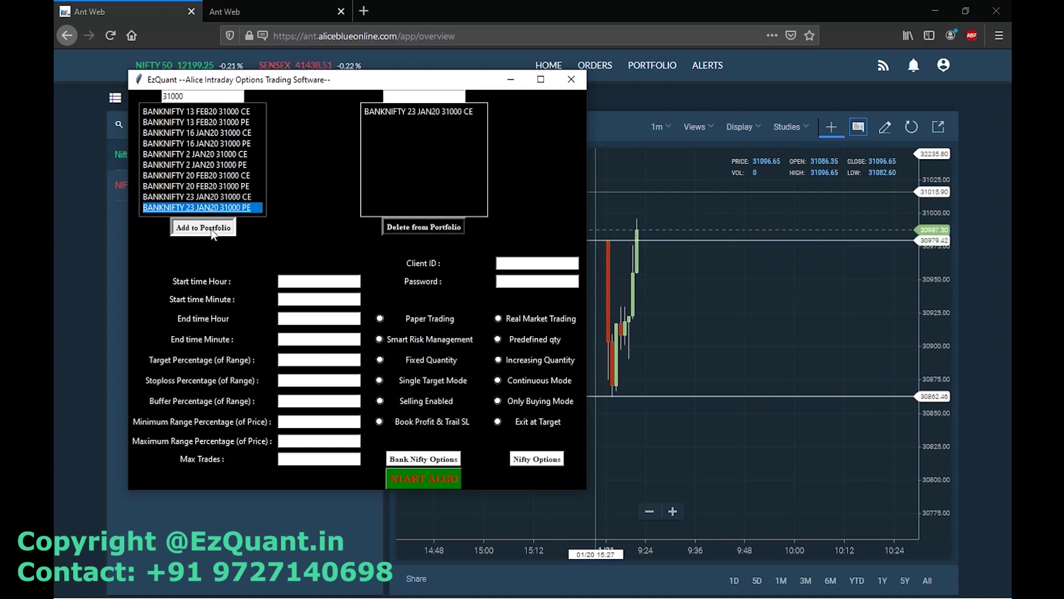
left_click(189, 97)
key("BackSpace")
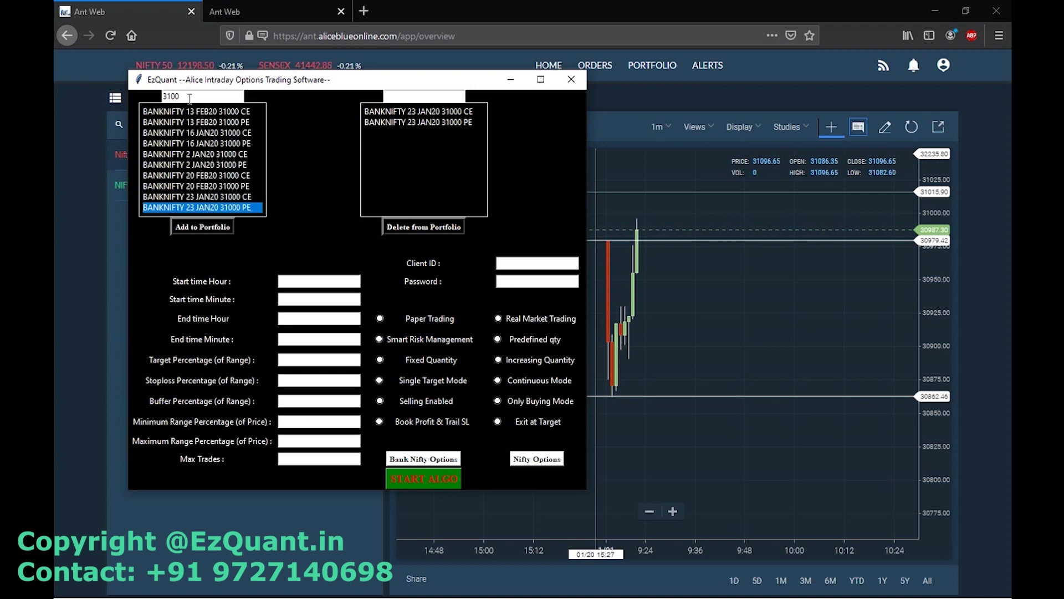
key("BackSpace")
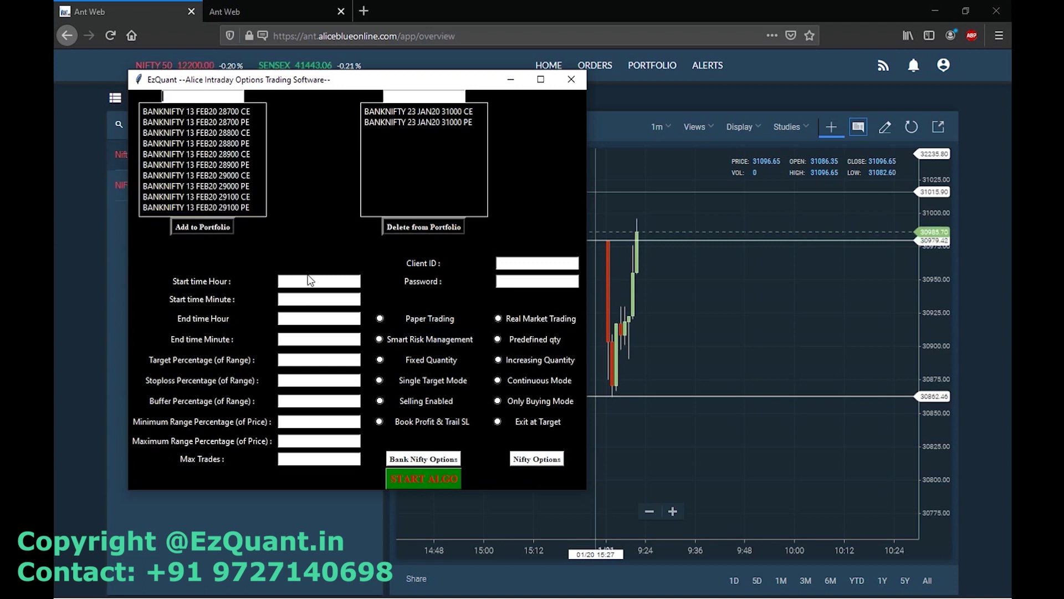
Set the start time to hour 9, minute 23 and the end time to hour 9, minute 24.
left_click(305, 285)
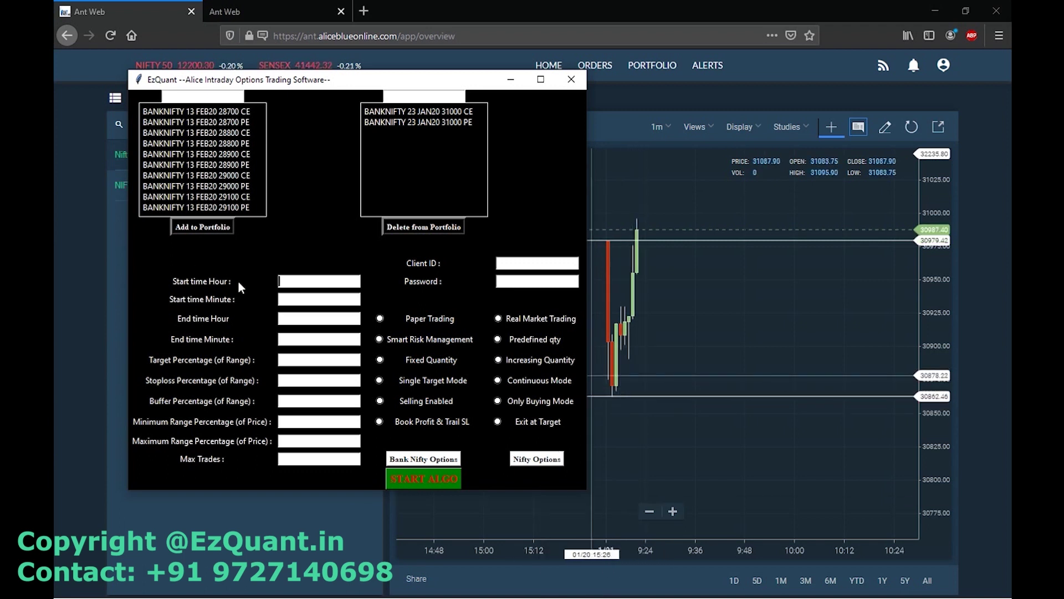
key("Tab")
type("2")
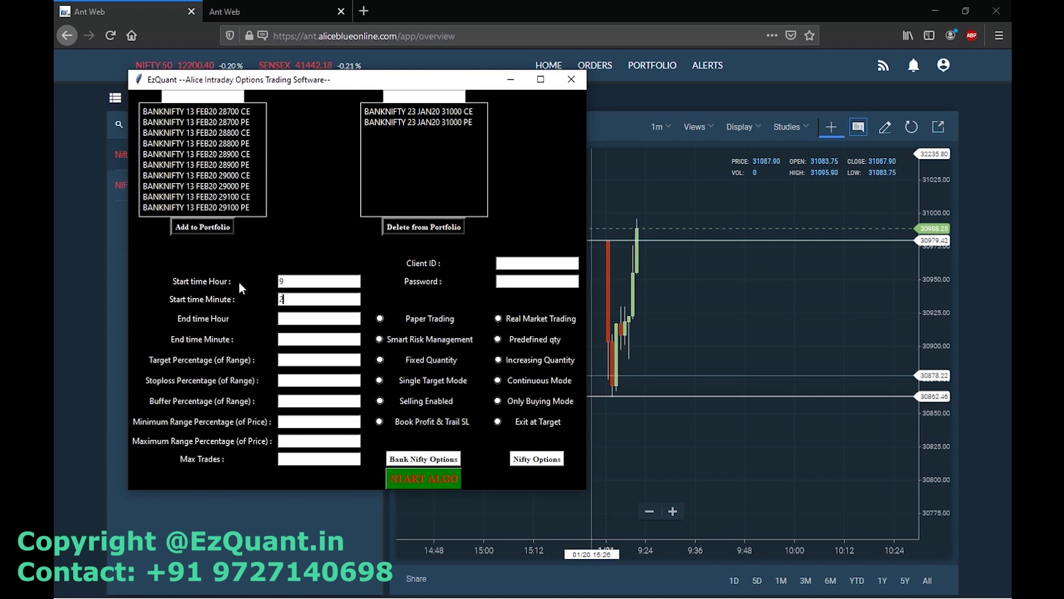
key("Tab")
type("9")
type("2")
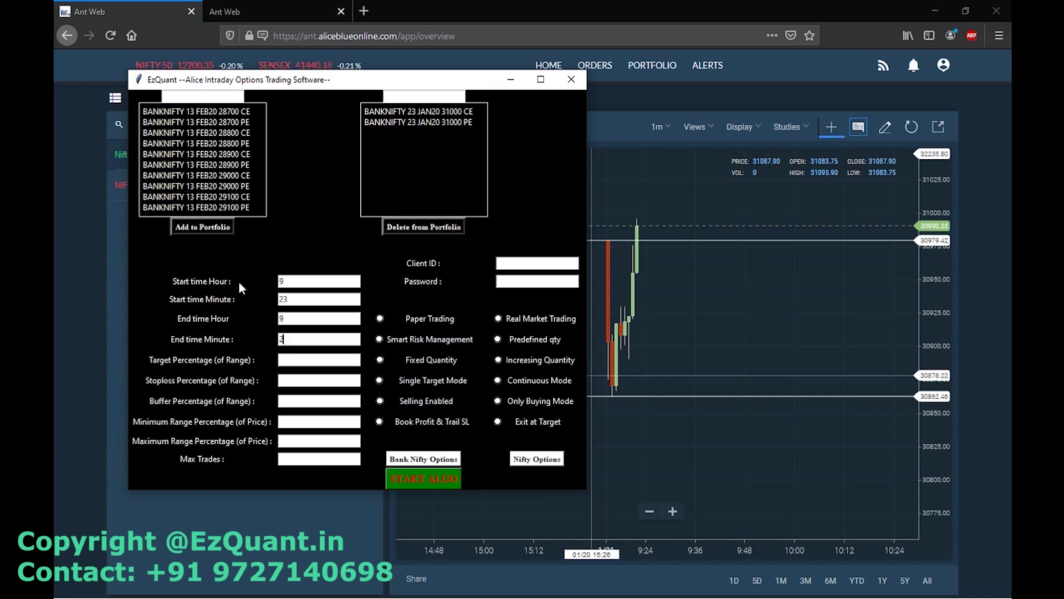
Set target percentage to 100, stoploss to 50, buffer to 0, minimum range to 1 and maximum range to 20.
type("50")
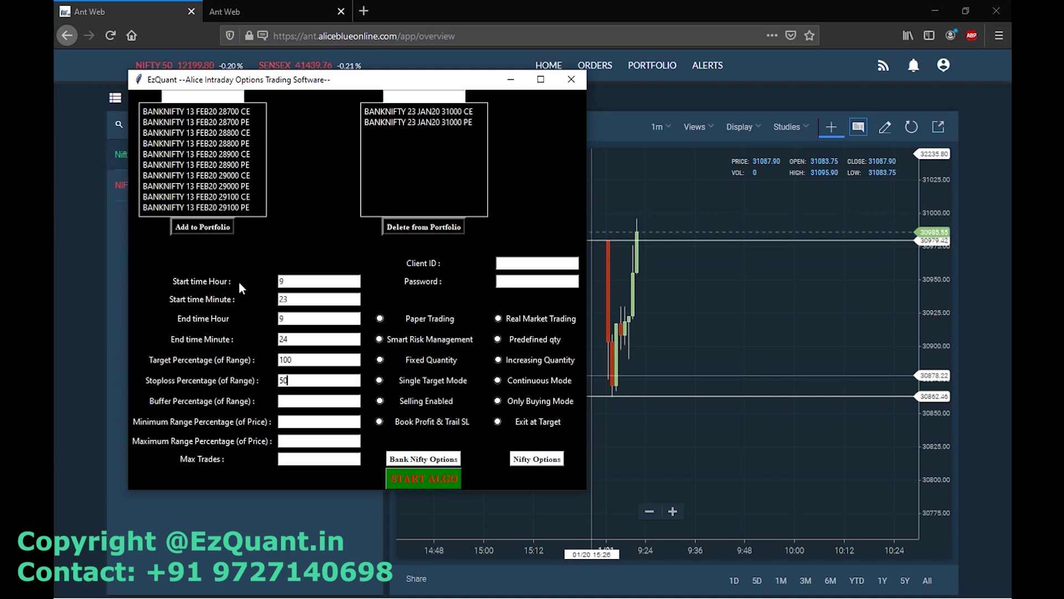
type("0")
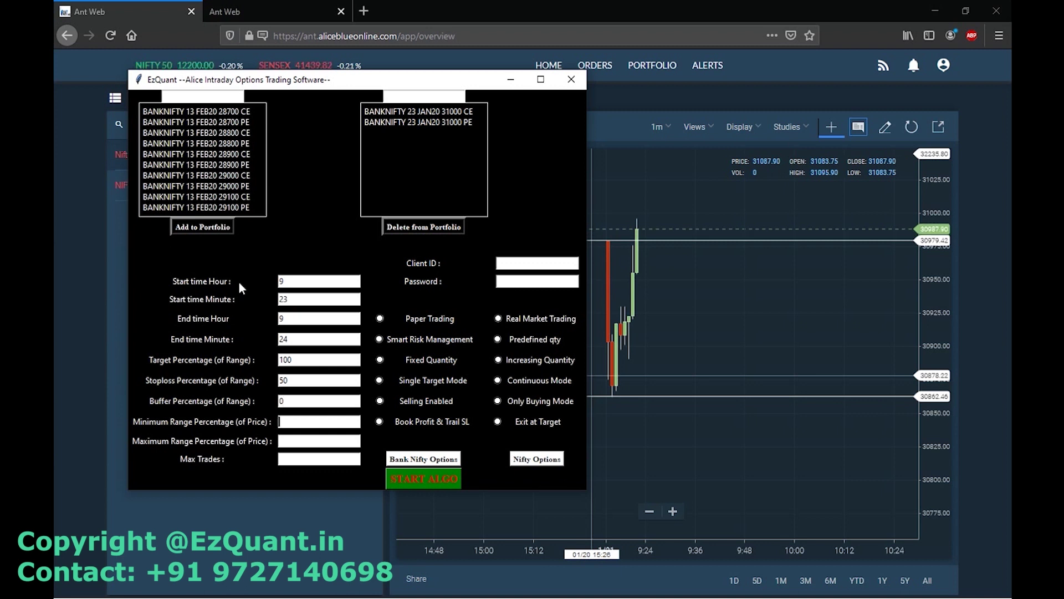
type("20")
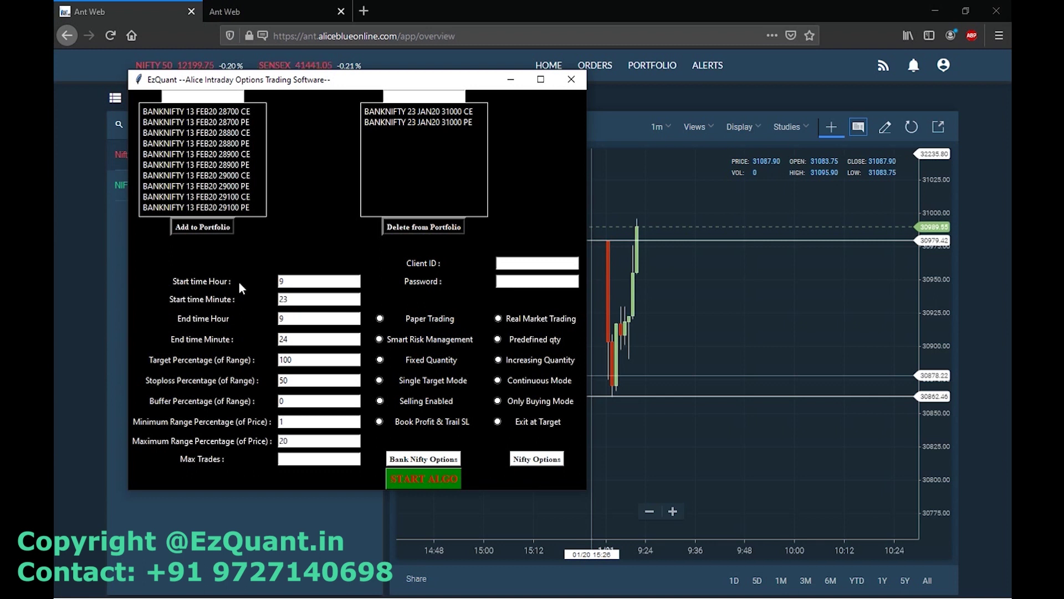
Set max trades to 4 and select Real Market Trading, Predefined qty, Fixed Quantity, Single Target Mode, Only Buying Mode and Book Profit & Trail SL.
left_click(498, 318)
left_click(497, 339)
left_click(456, 360)
left_click(451, 380)
left_click(491, 404)
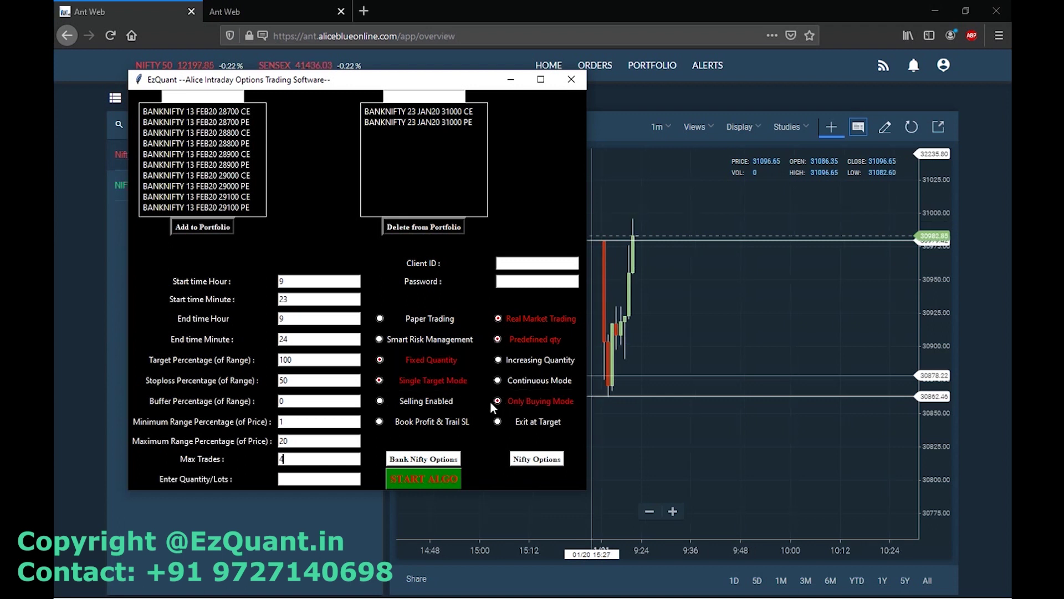
left_click(458, 424)
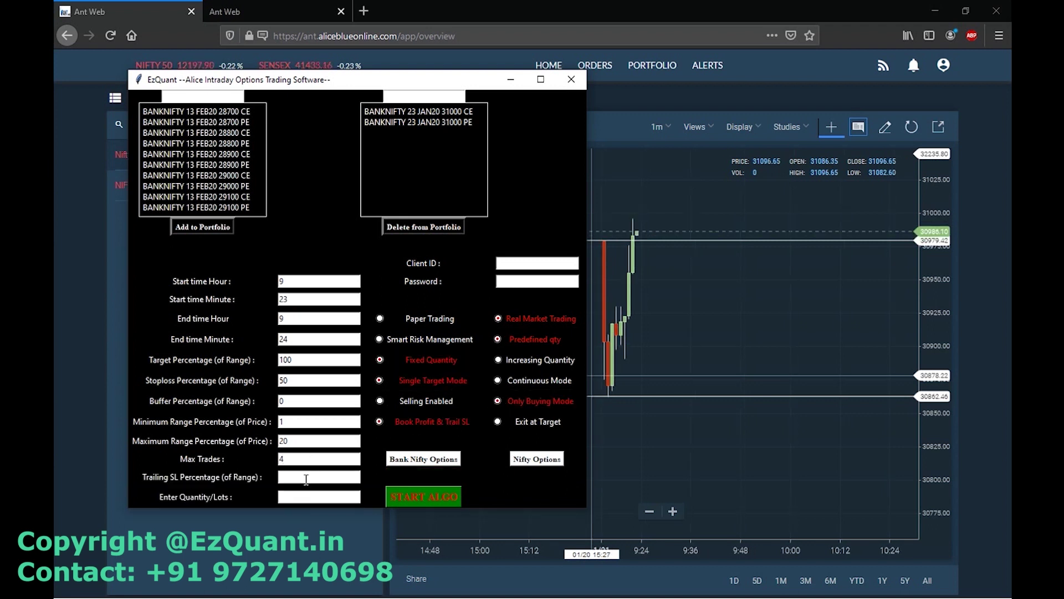
Set the trailing SL percentage to 5000 and the quantity to 2 lots.
type("000")
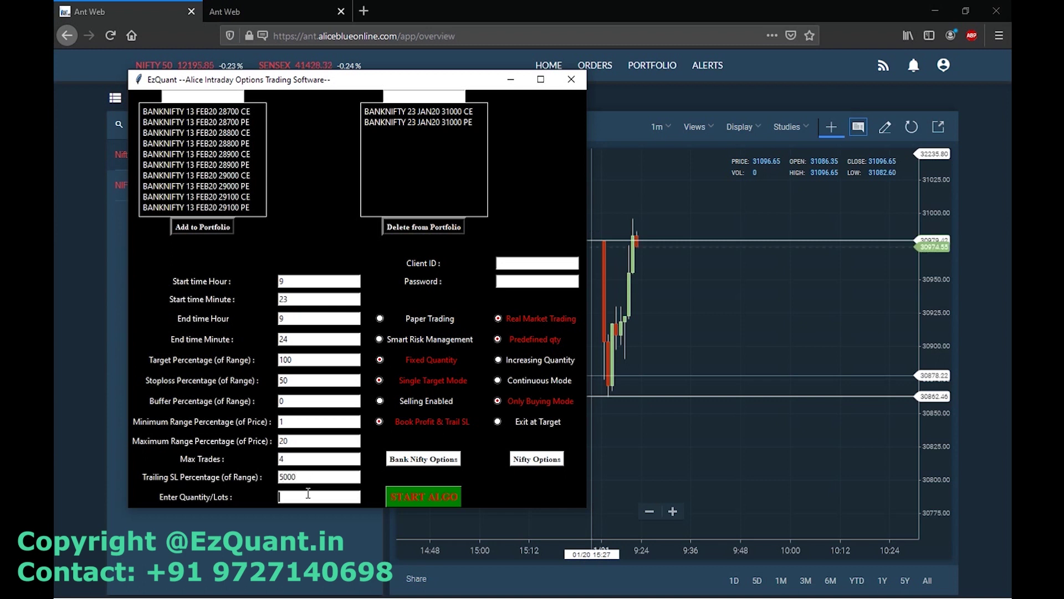
left_click(308, 493)
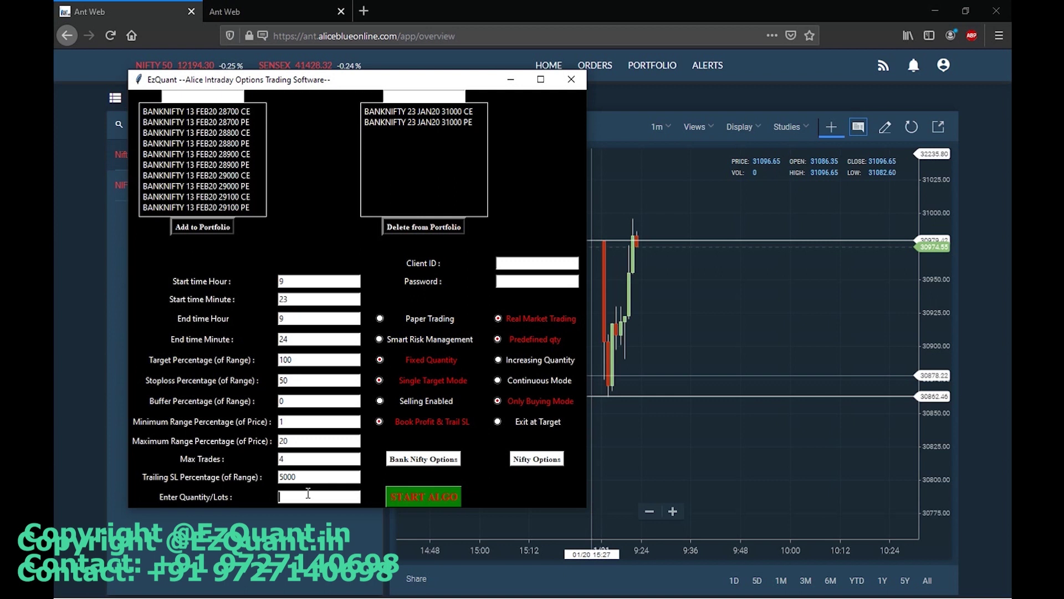
type("2")
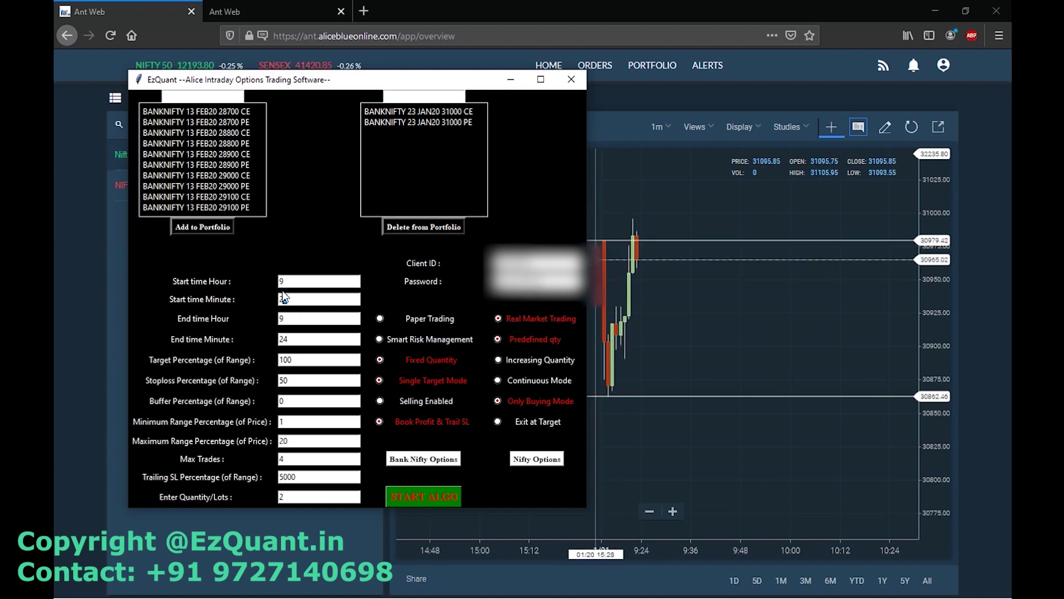
Change the start minute to 24 and the end minute to 25, and start the algo.
double_click(284, 337)
type("25")
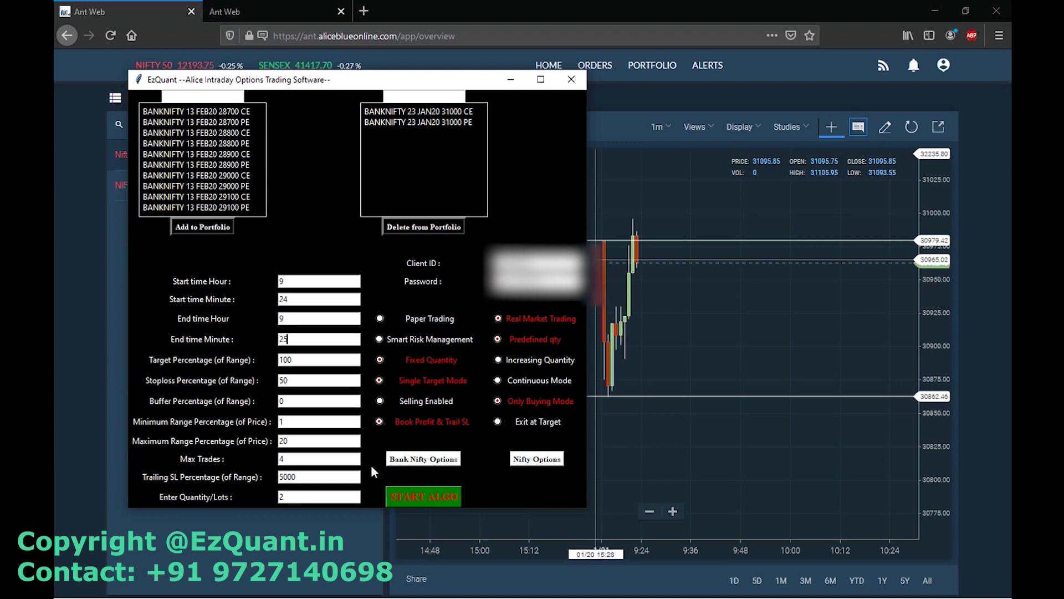
left_click(406, 494)
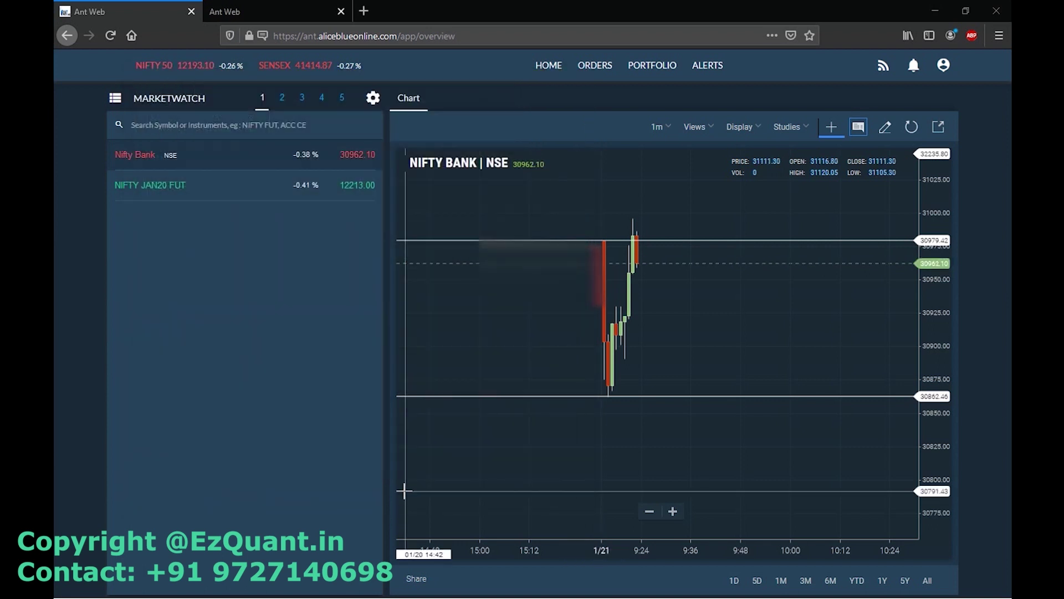
Bring up the EzQuant_Options.exe console, place it low over the browser so the chart stays visible, and widen it.
key("alt+Tab")
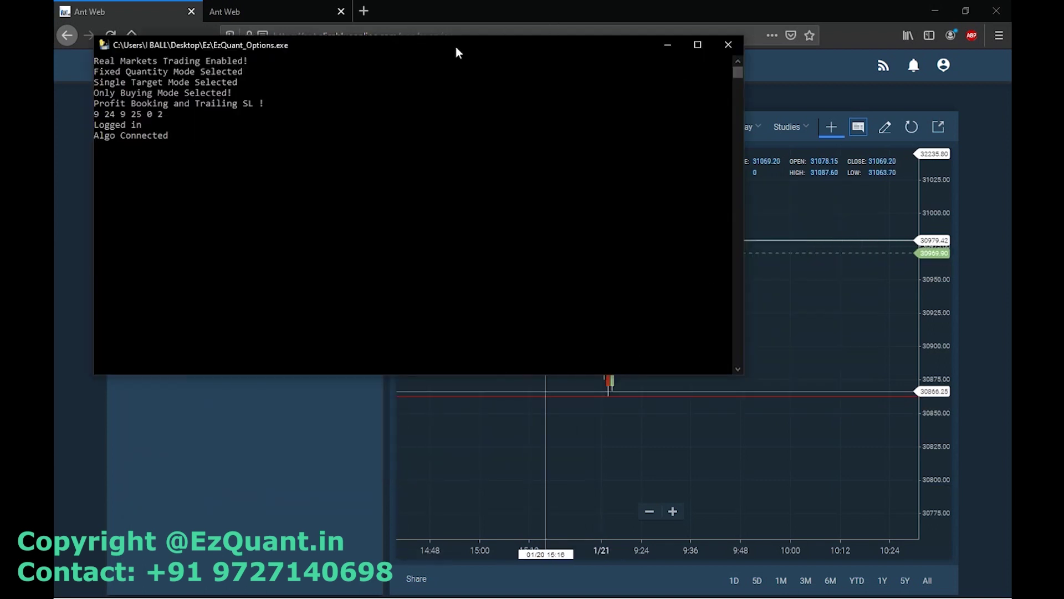
left_click_drag(458, 52, 686, 267)
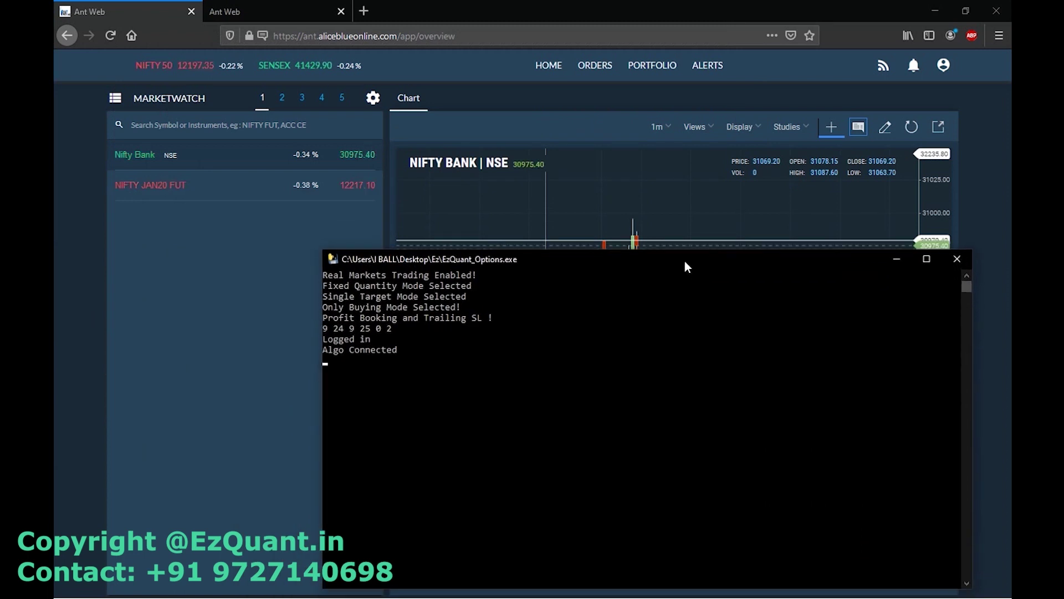
left_click_drag(691, 252, 691, 475)
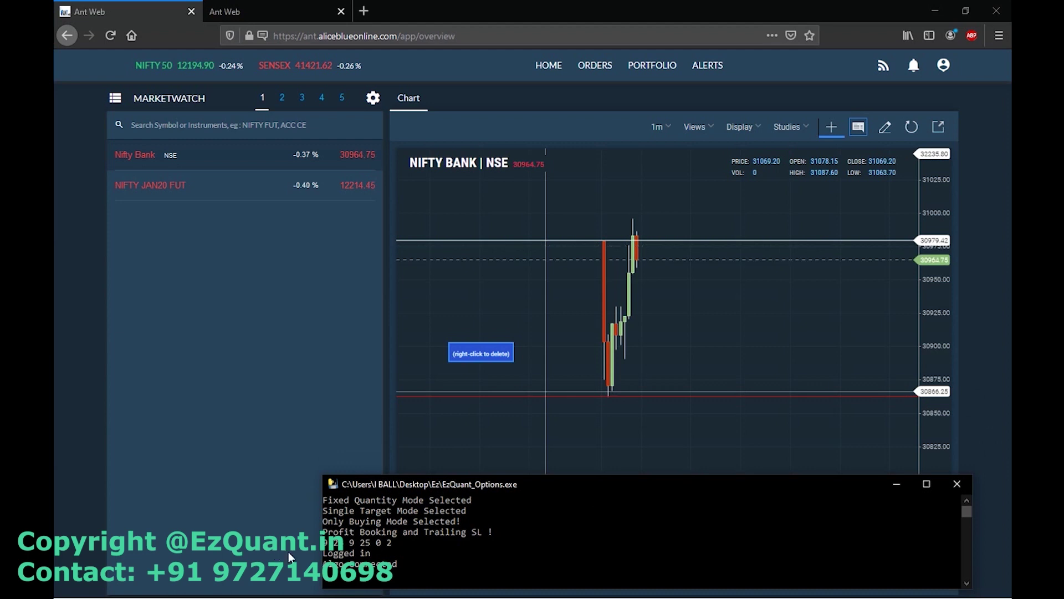
left_click_drag(319, 536, 197, 553)
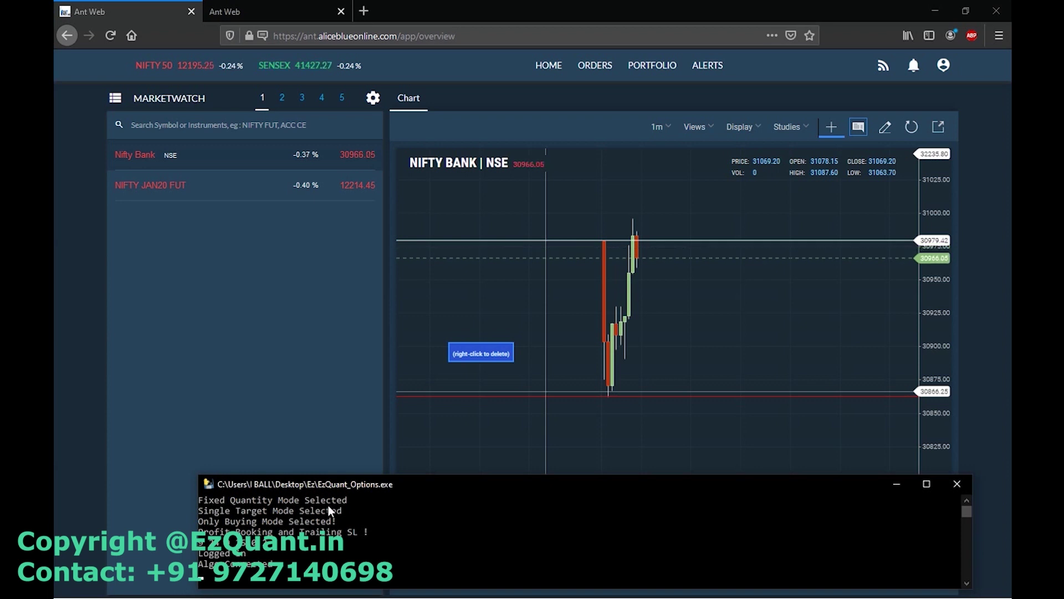
Add BANKNIFTY 23 JAN20 31000 CE and BANKNIFTY 23 JAN20 31000 PE to the Ant Web market watch.
left_click(175, 126)
type("31")
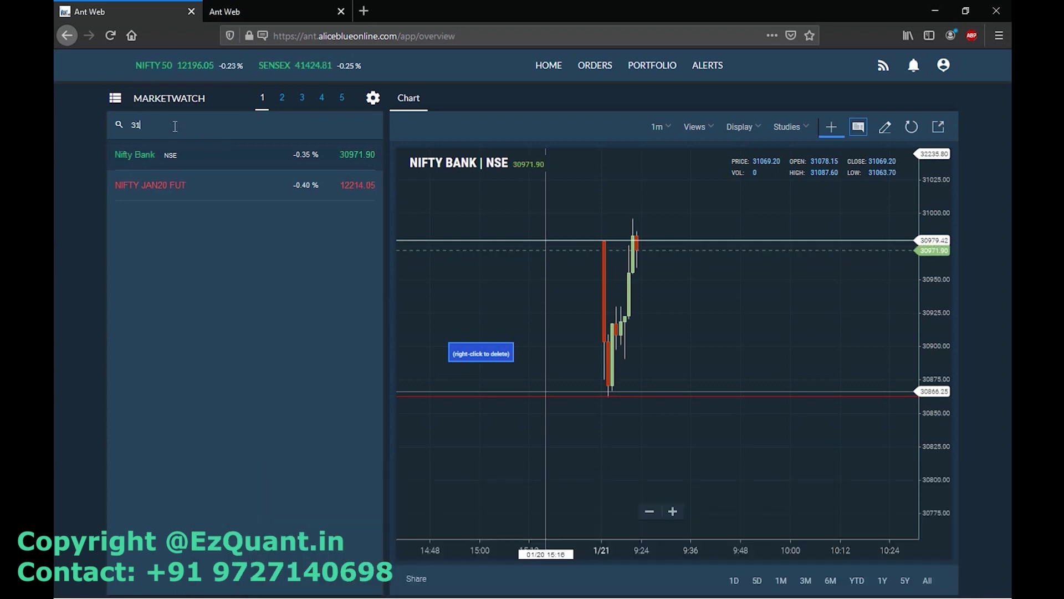
type("000")
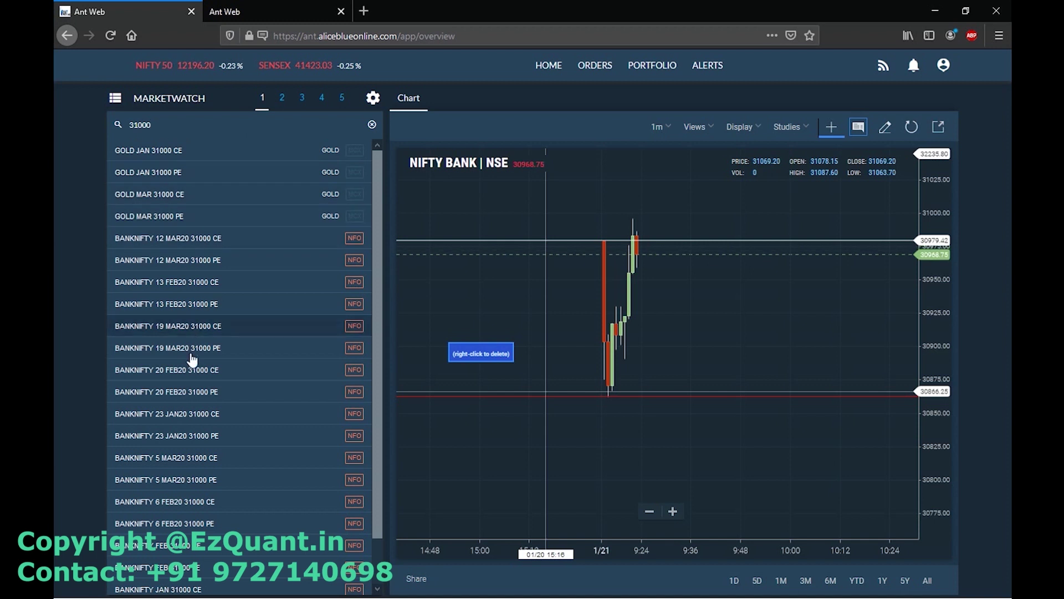
left_click(195, 414)
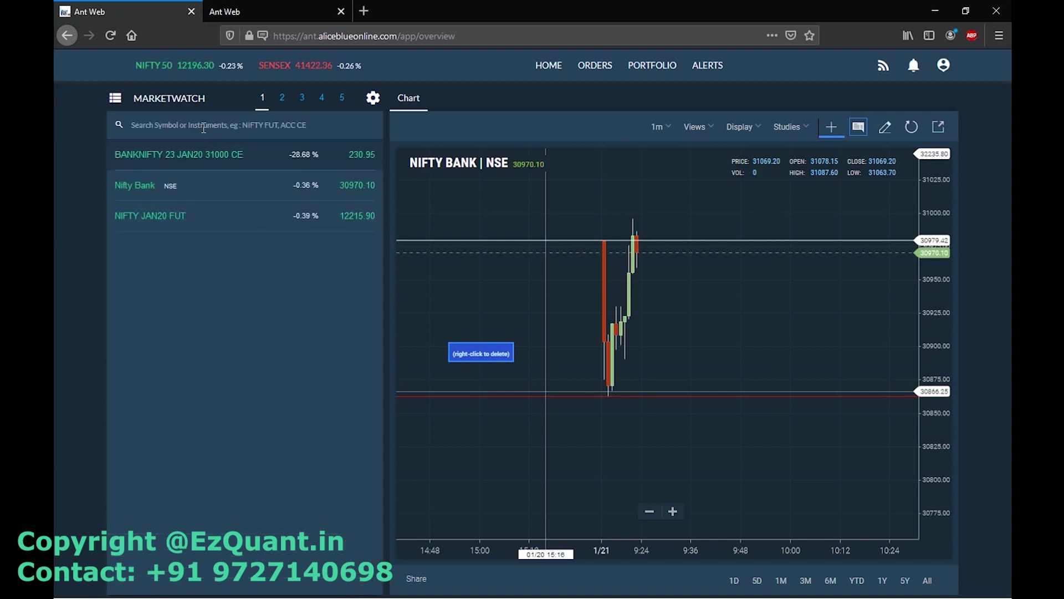
type("31000")
left_click(283, 441)
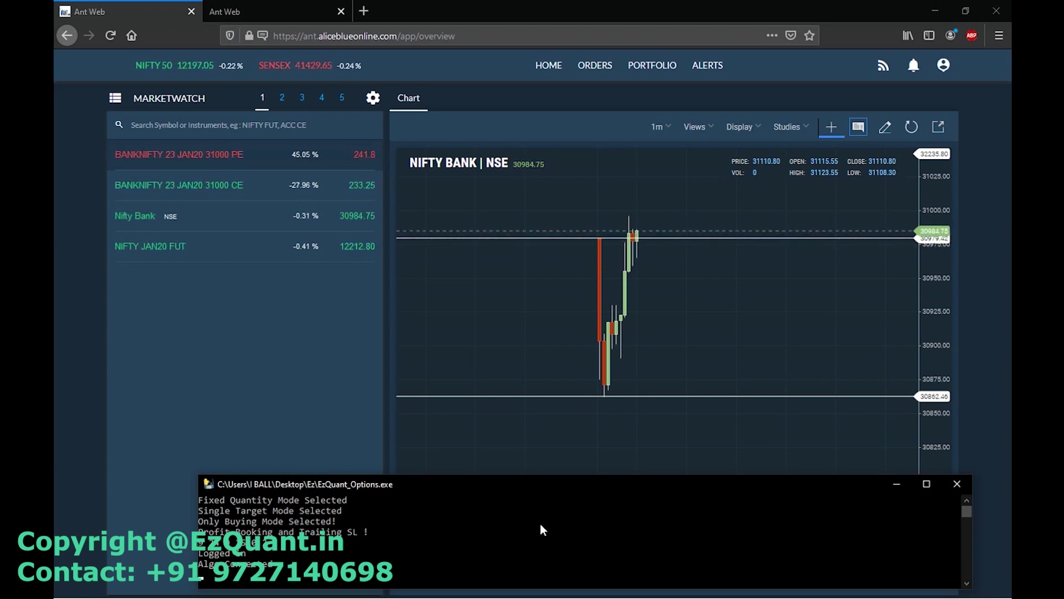
Open the BANKNIFTY 23 JAN20 31000 PE chart and refresh the portfolio positions to check the algo's trades.
left_click(663, 351)
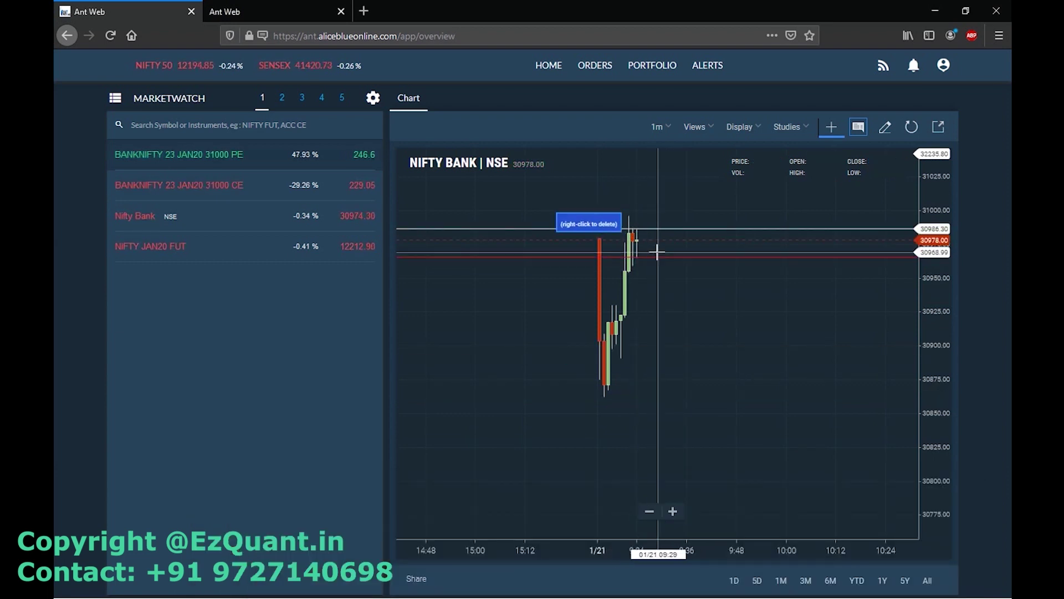
left_click(310, 155)
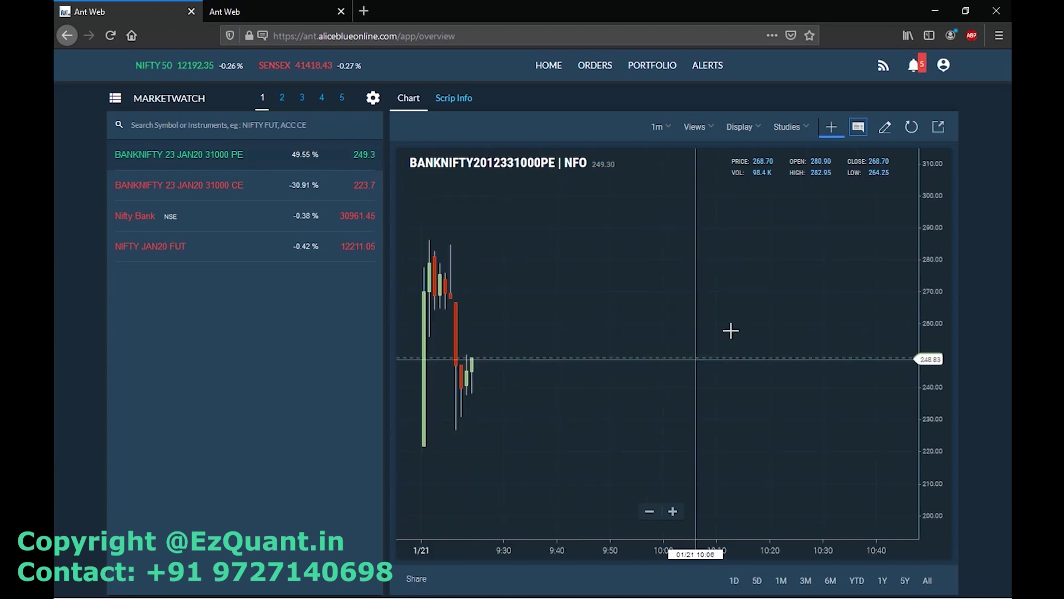
key("ctrl+Tab")
left_click(749, 387)
key("F5")
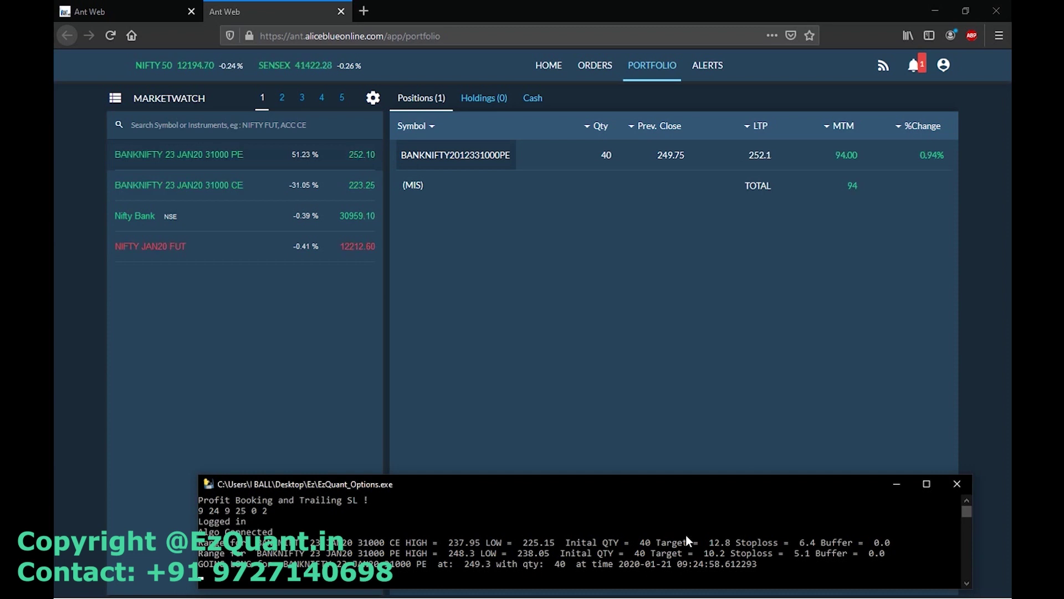
Mark the range on the BANKNIFTY 31000 PE chart with horizontal lines at about 251.20 and 238.37.
left_click(507, 336)
key("ctrl+Tab")
left_click(885, 128)
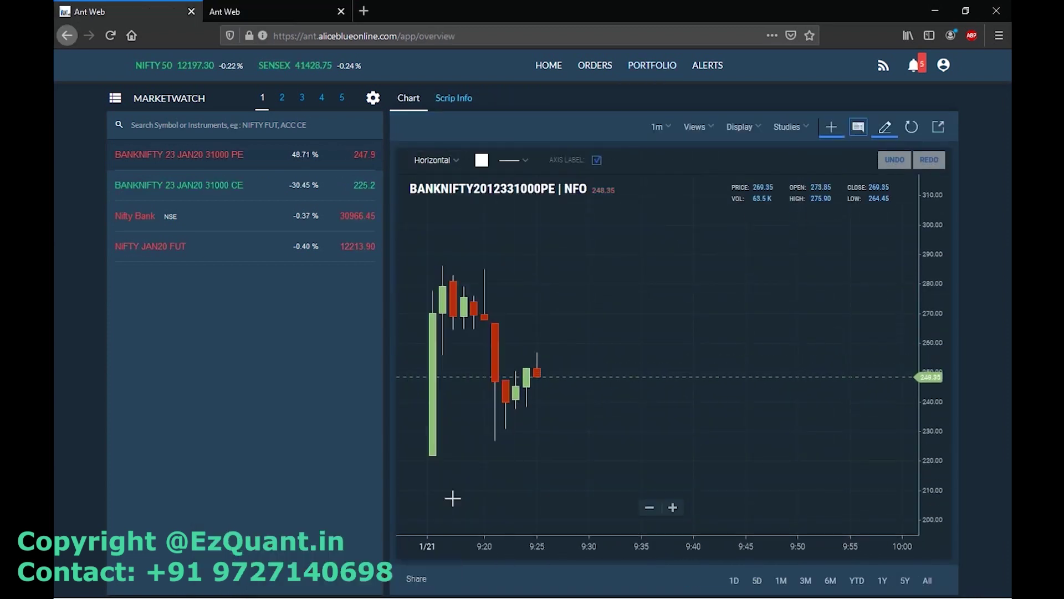
left_click(555, 368)
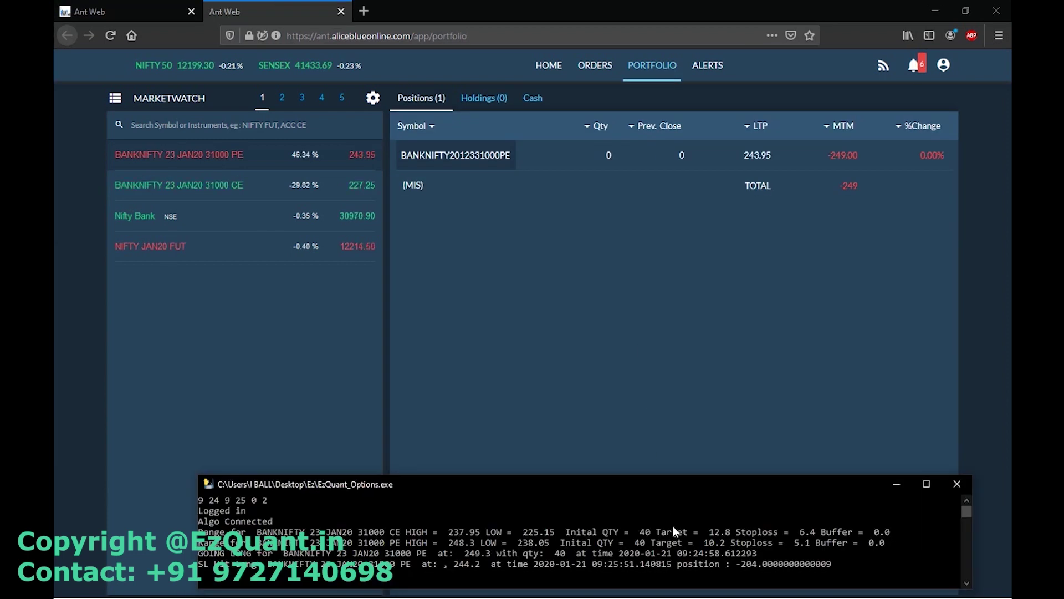
Draw horizontal range lines at about 238.20 and 224.28 on the BANKNIFTY 23 JAN20 31000 CE chart, and return to the portfolio positions.
left_click(105, 6)
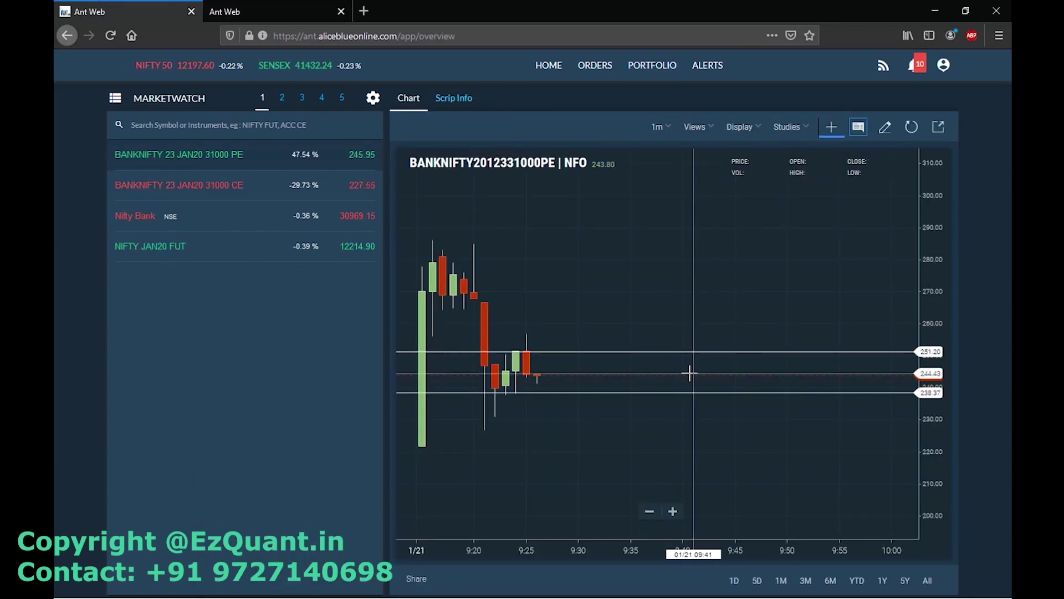
left_click(309, 184)
left_click(885, 127)
left_click(437, 160)
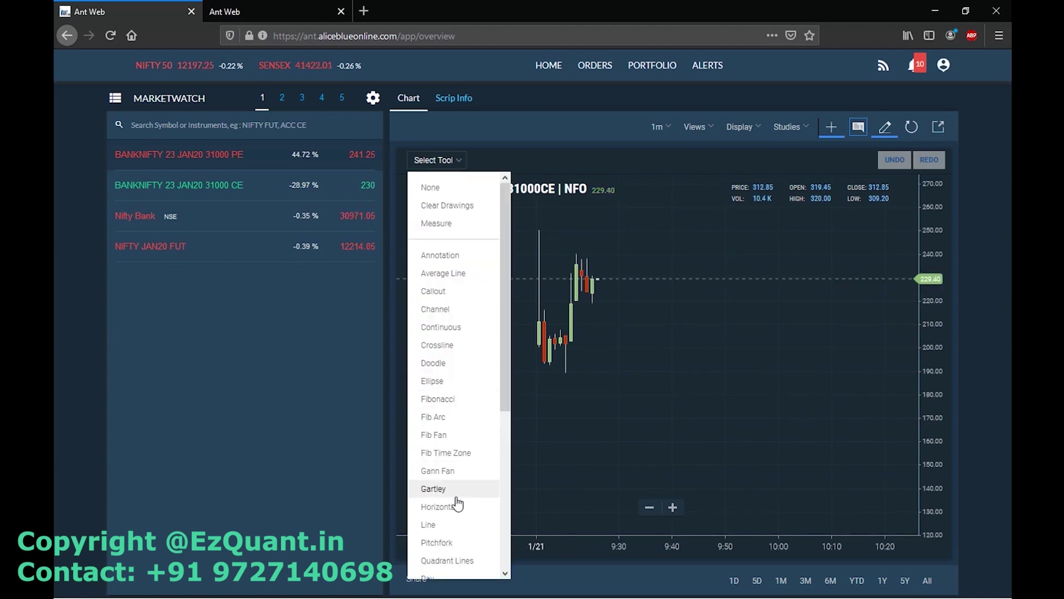
left_click(459, 502)
left_click(613, 292)
left_click(613, 258)
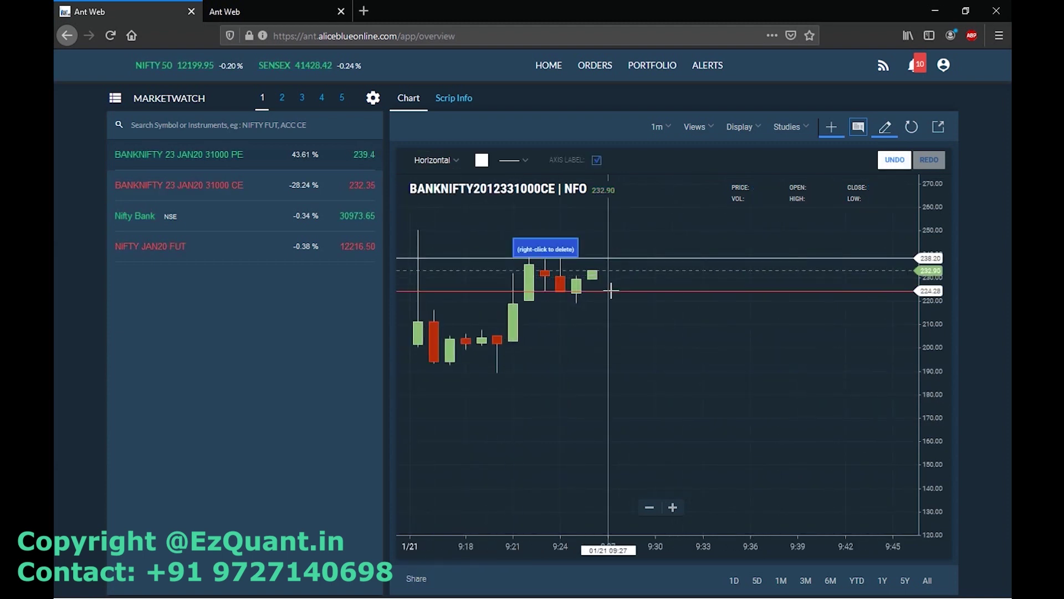
left_click(273, 8)
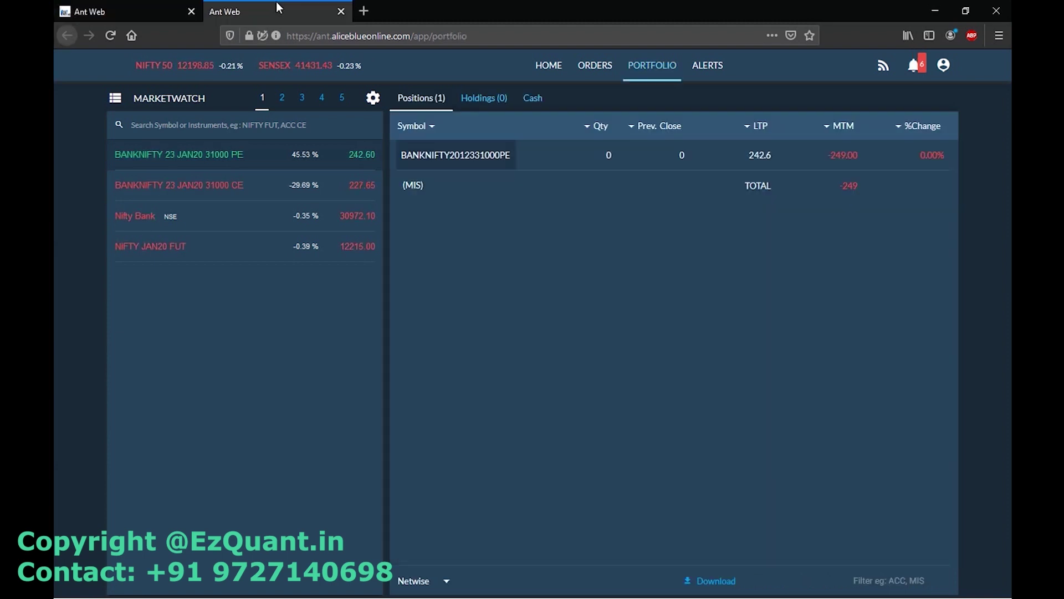
Follow the BANKNIFTY 31000 CE trade by comparing the algo's console log with the option's chart and the portfolio positions.
key("alt+Tab")
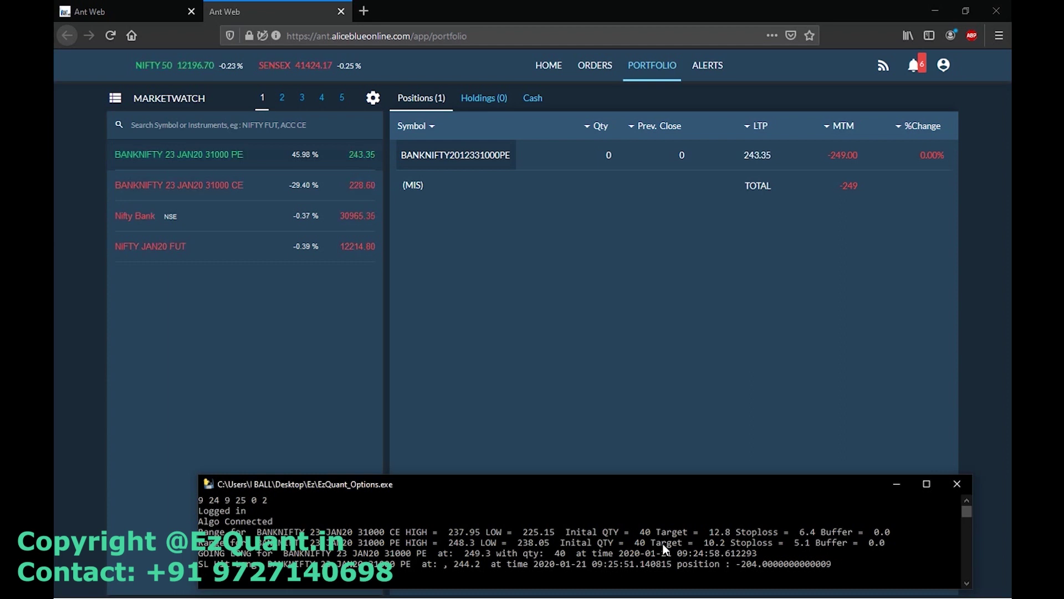
key("alt+Tab")
key("ctrl+Tab")
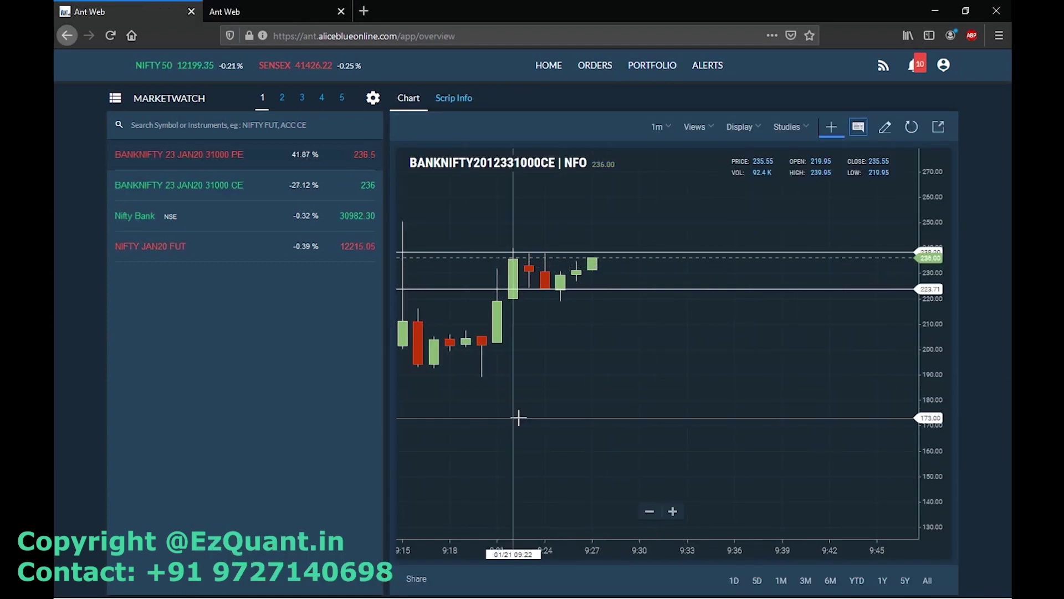
key("alt+Tab")
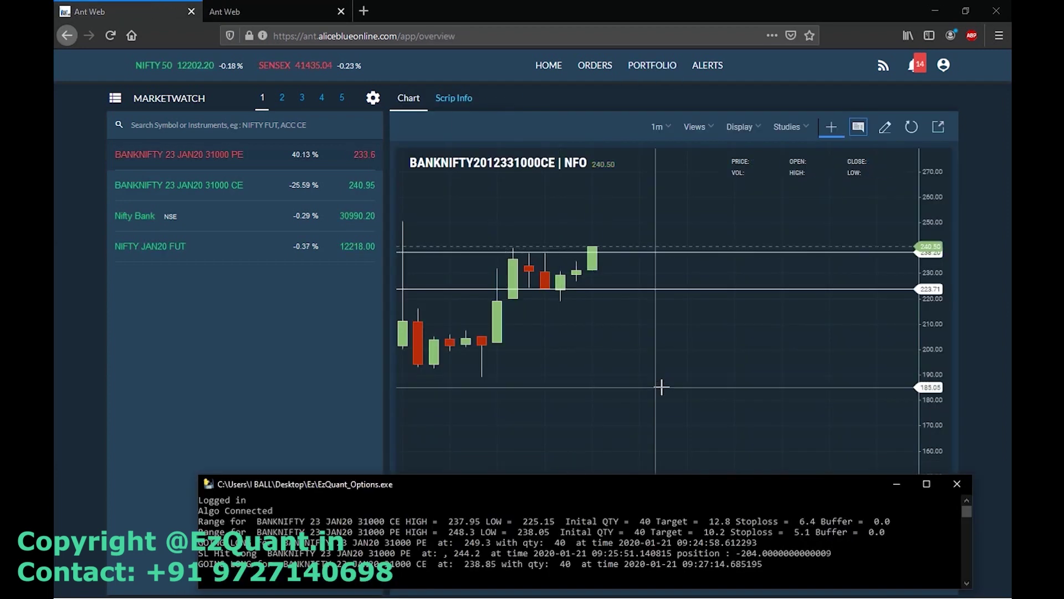
key("alt+Tab")
key("ctrl+Tab")
key("alt+Tab")
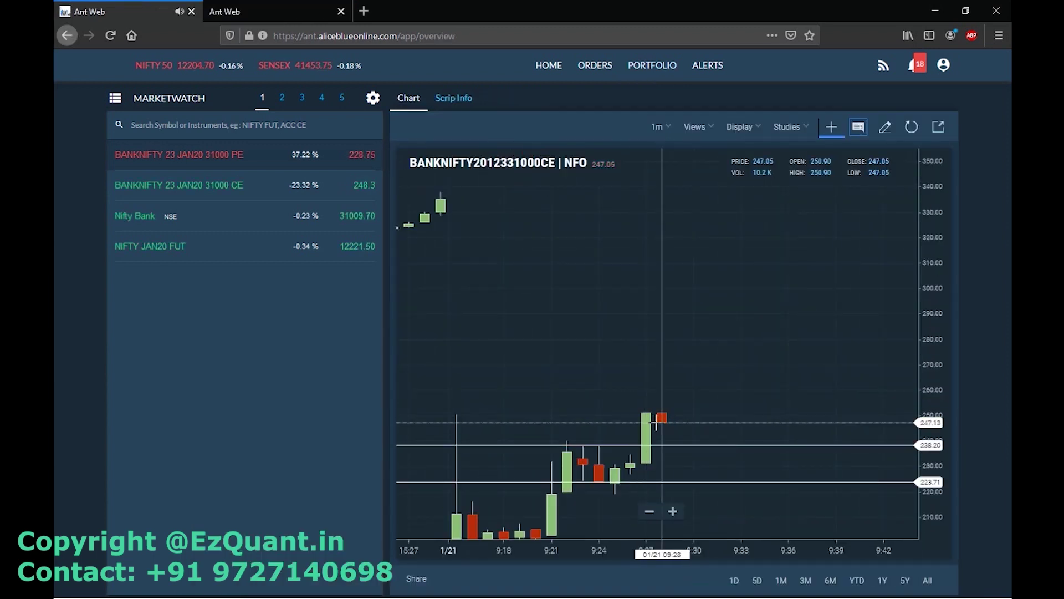
Review the portfolio positions in Ant Web alongside the algo's trailed stop-loss log for BANKNIFTY 23 JAN20 31000 CE.
left_click(266, 11)
key("alt+Tab")
left_click(723, 546)
key("Escape")
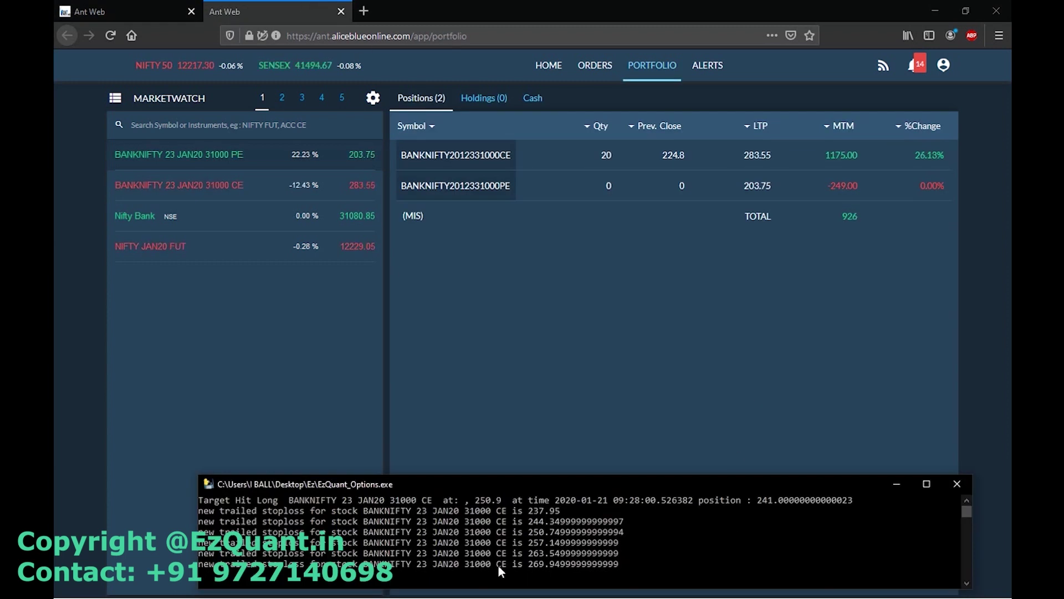
Check the BANKNIFTY 31000 CE exit entry in the algo's console log, and close the EzQuant_Options.exe console window.
left_click(643, 568)
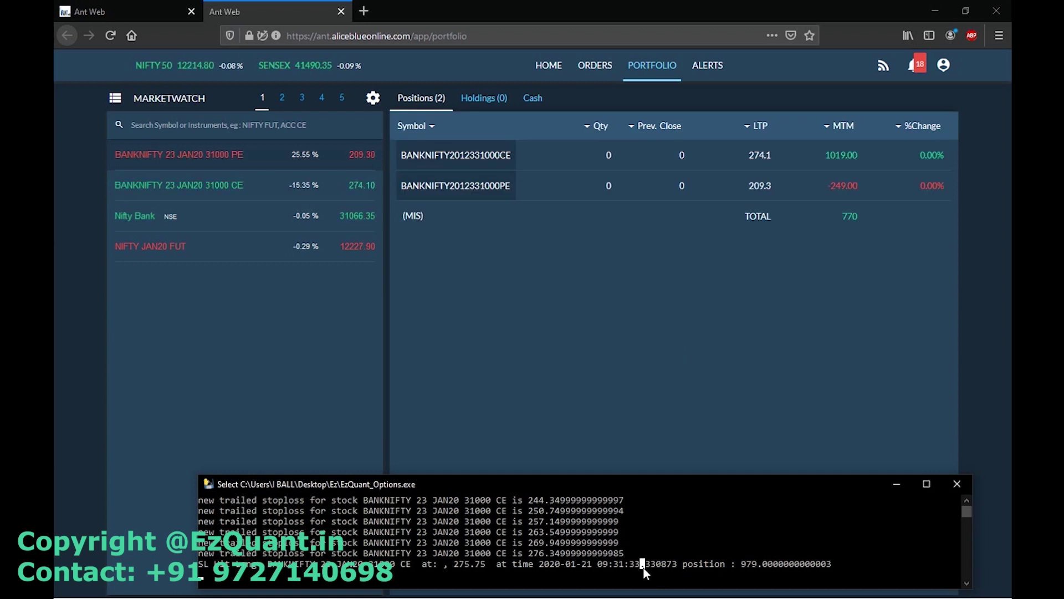
left_click(869, 542)
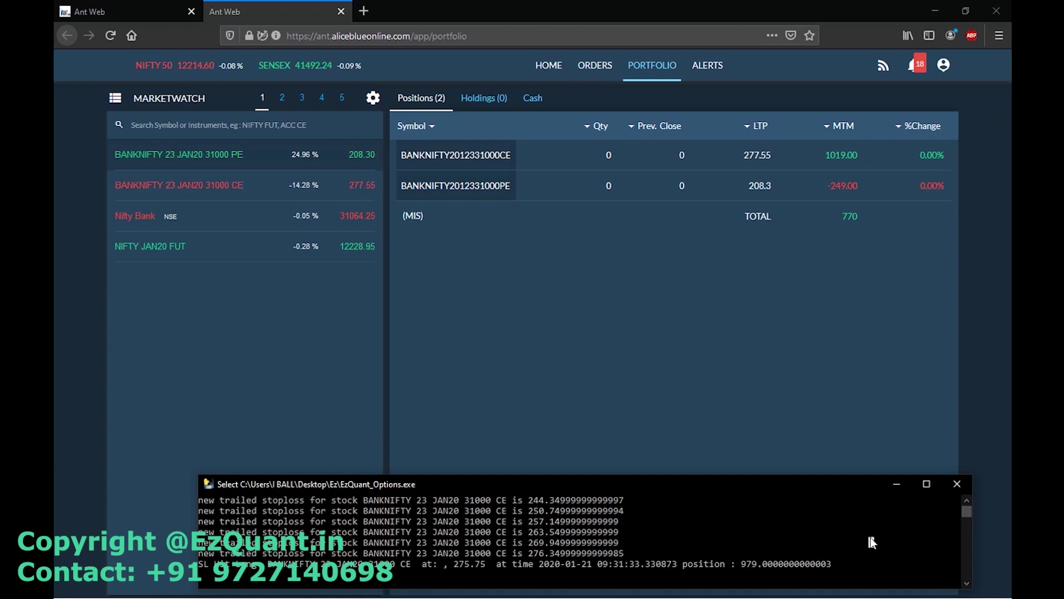
left_click(950, 486)
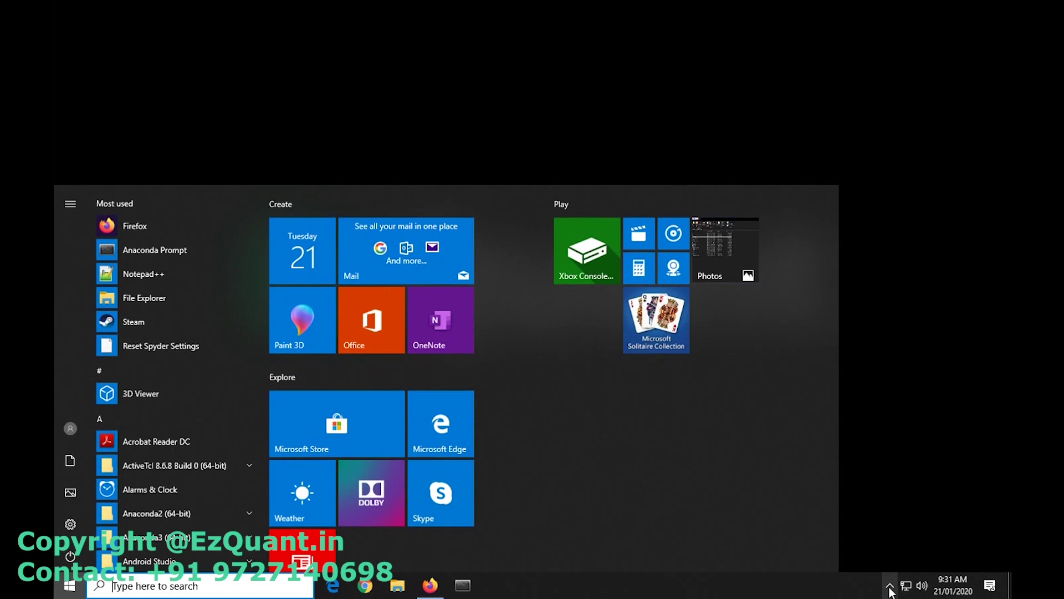
right_click(890, 583)
left_click(890, 586)
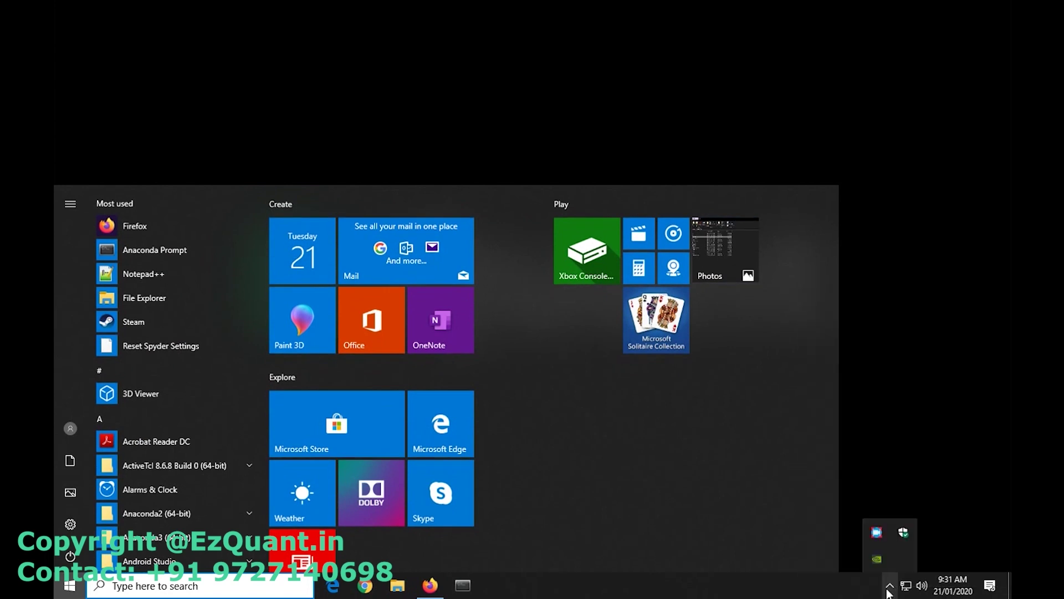
right_click(878, 531)
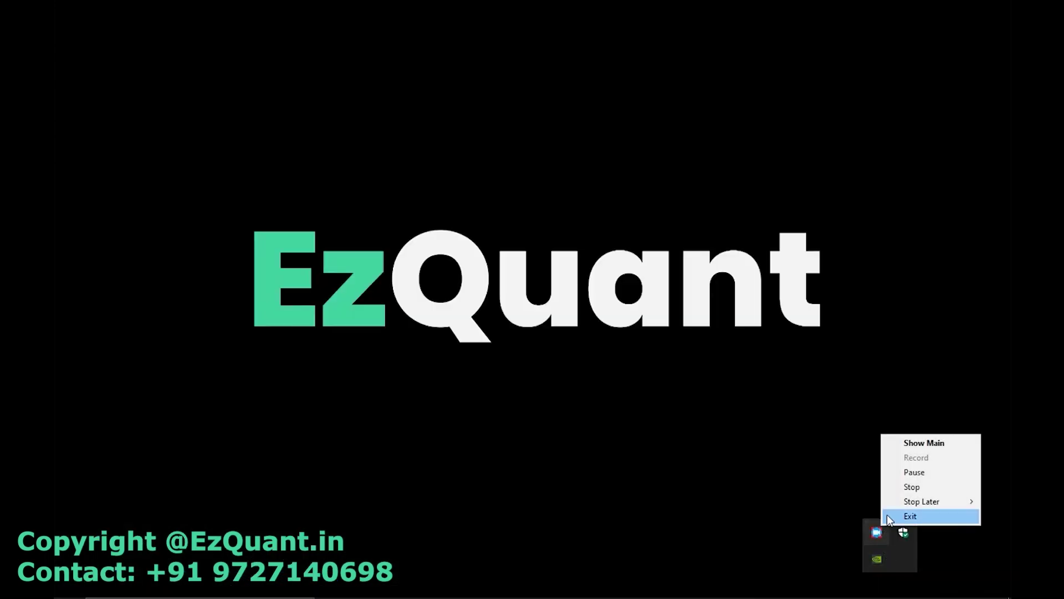
left_click(911, 487)
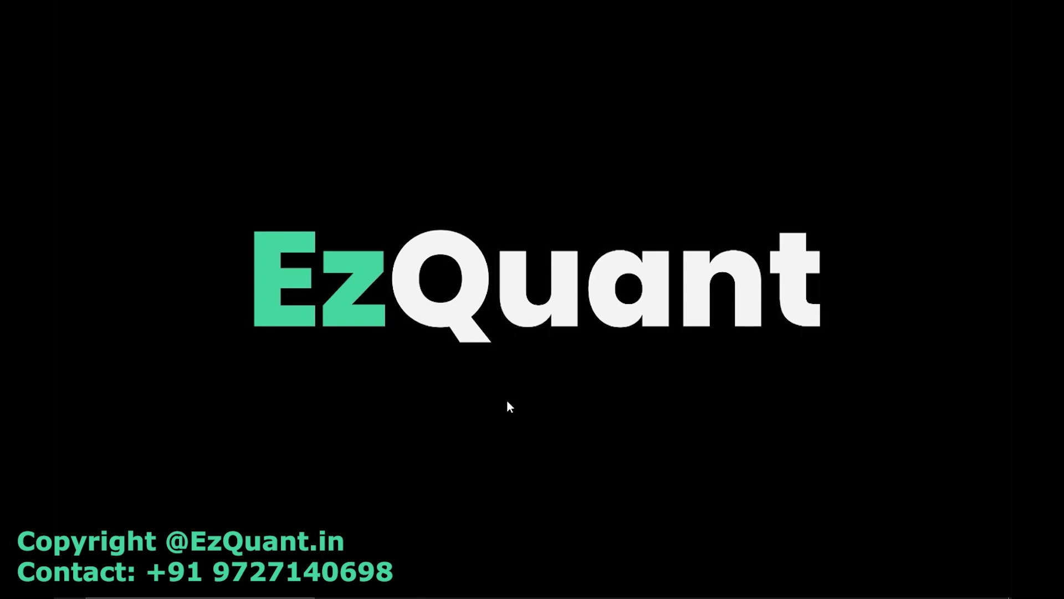